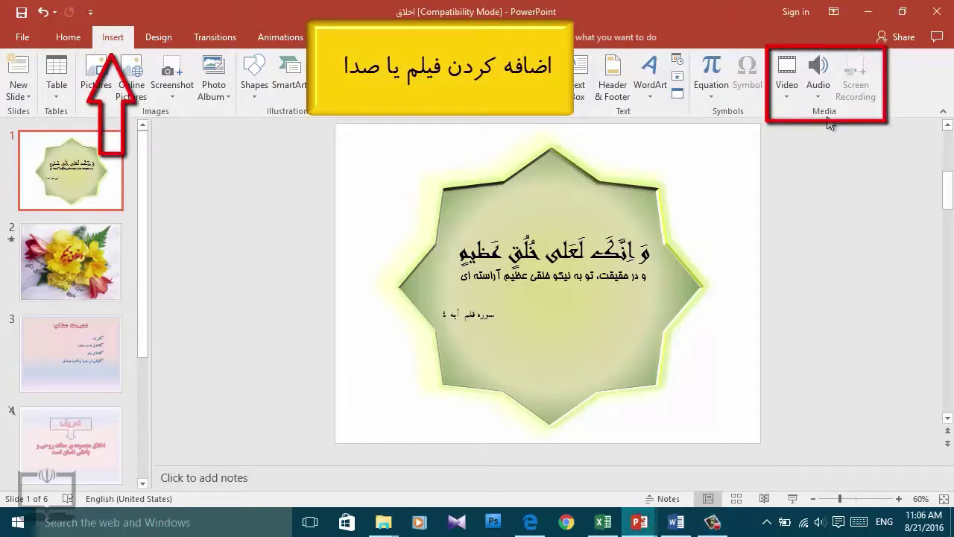
Open the Audio dropdown in the Insert tab's Media group.
{"action": "left_click", "coordinate": [822, 94]}
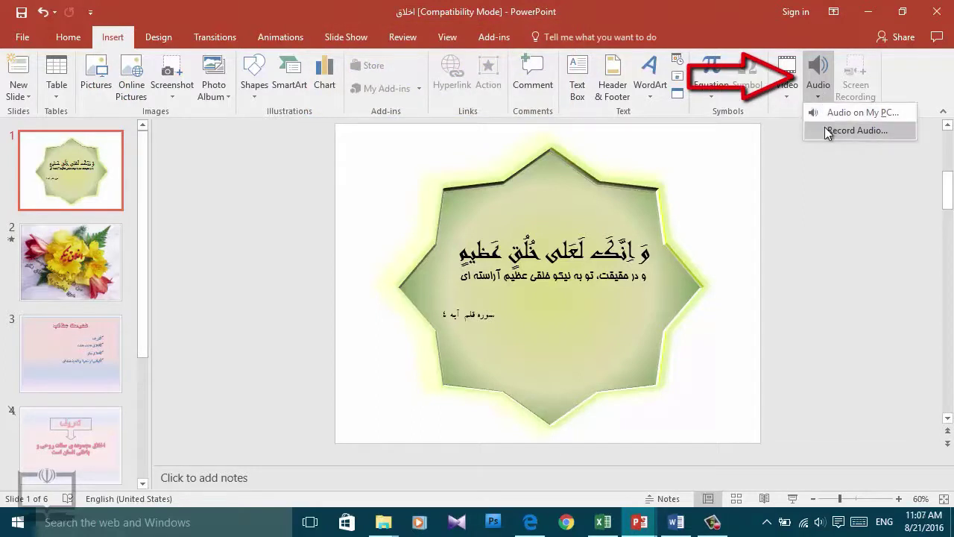
Record a 12-second sound clip and insert it on slide 1 as 'Recorded Sound'.
{"action": "left_click", "coordinate": [827, 131]}
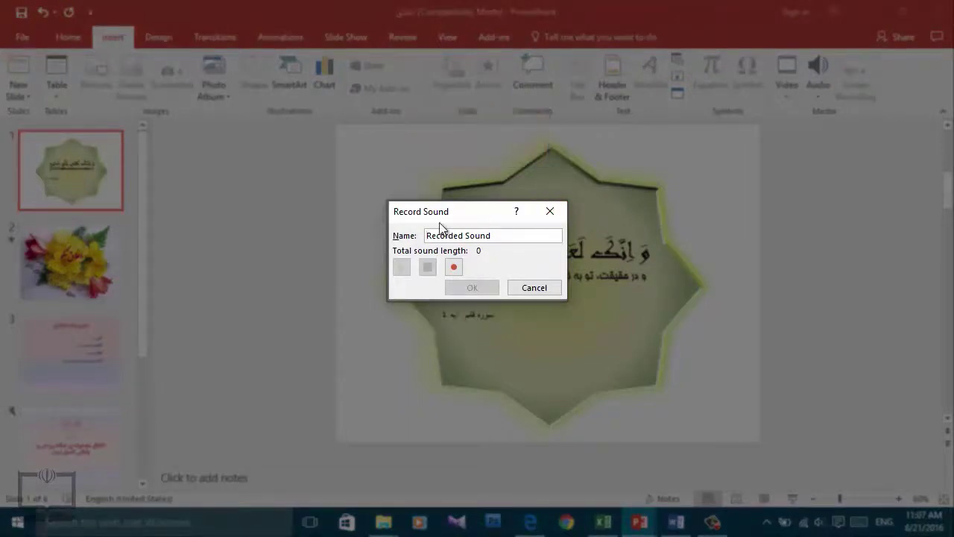
{"action": "left_click", "coordinate": [452, 268]}
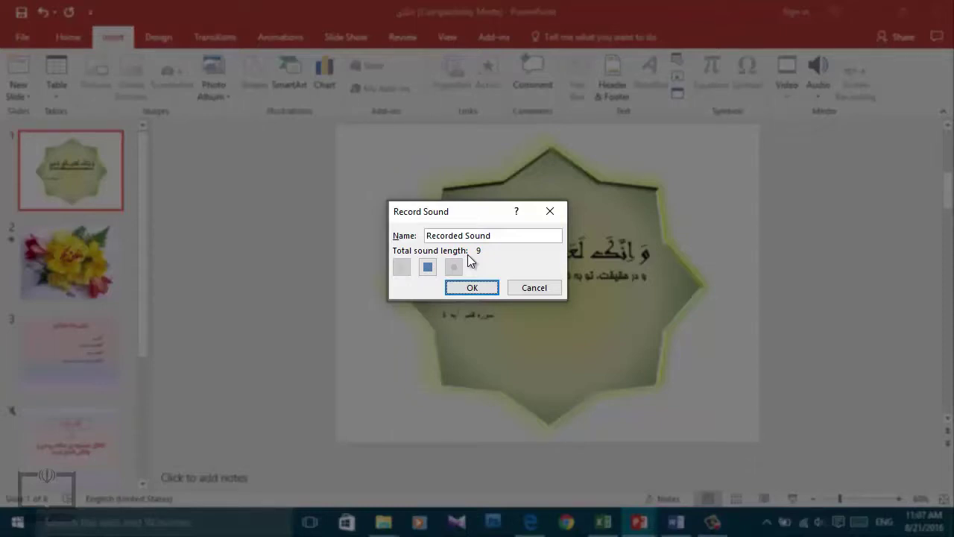
{"action": "left_click", "coordinate": [427, 267]}
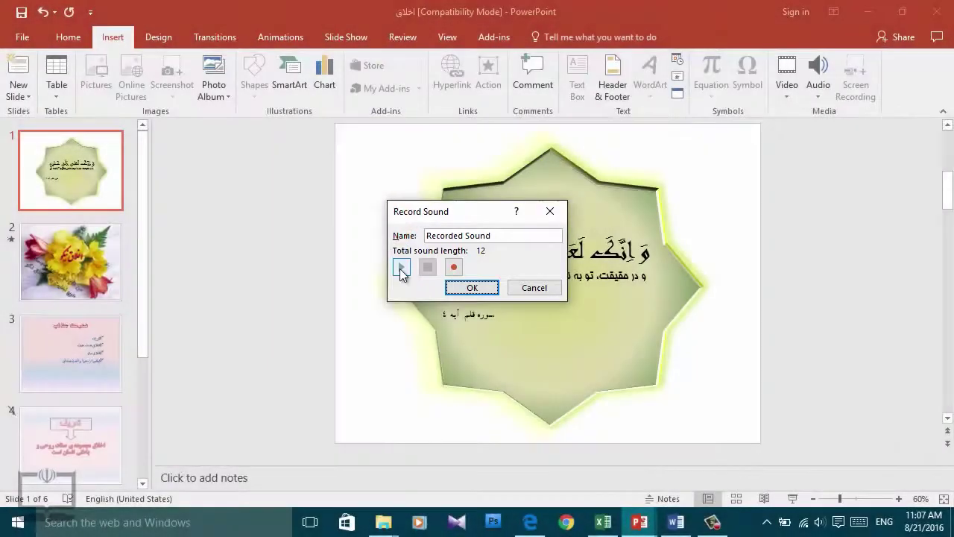
{"action": "left_click", "coordinate": [471, 288]}
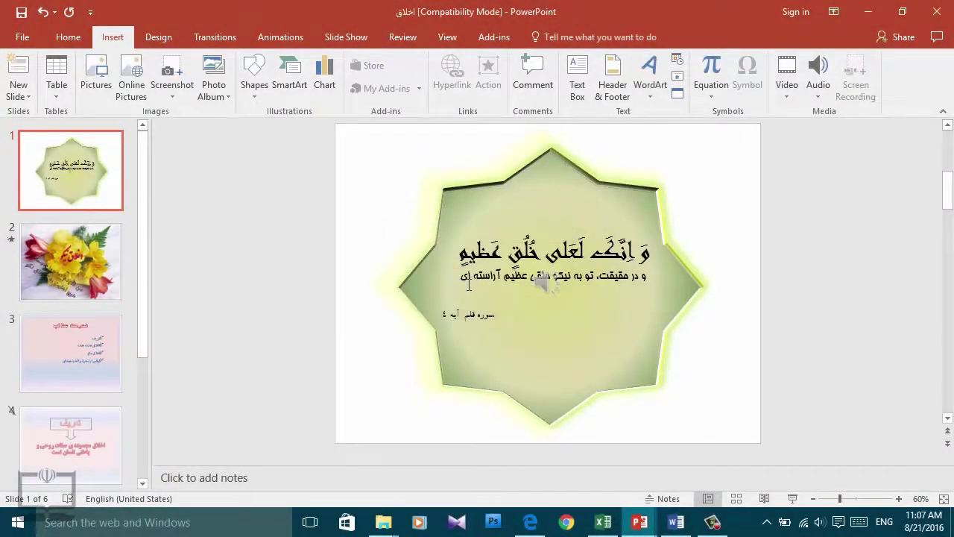
Delete the recorded sound icon from slide 1 and reopen the Audio dropdown.
{"action": "left_click_drag", "start_coordinate": [540, 272], "coordinate": [385, 161]}
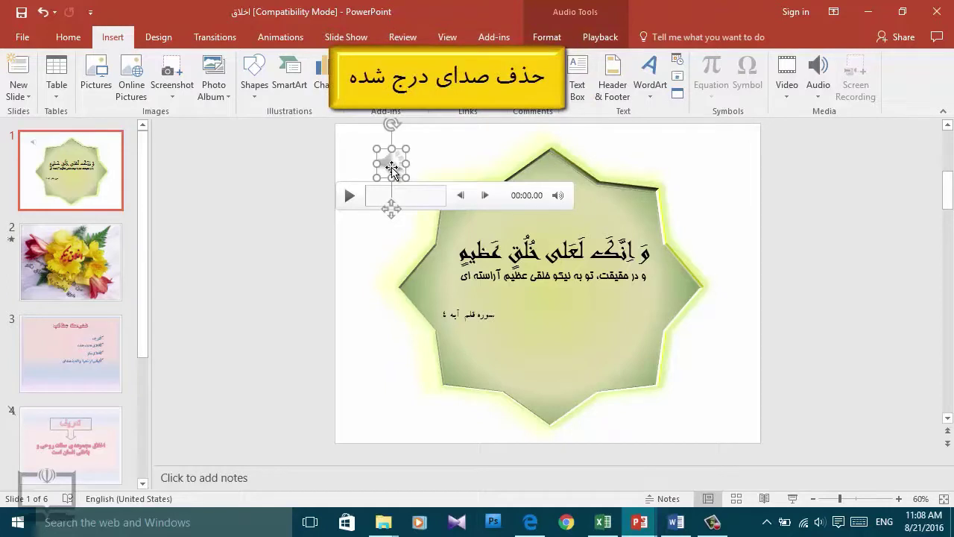
{"action": "key", "text": "Delete"}
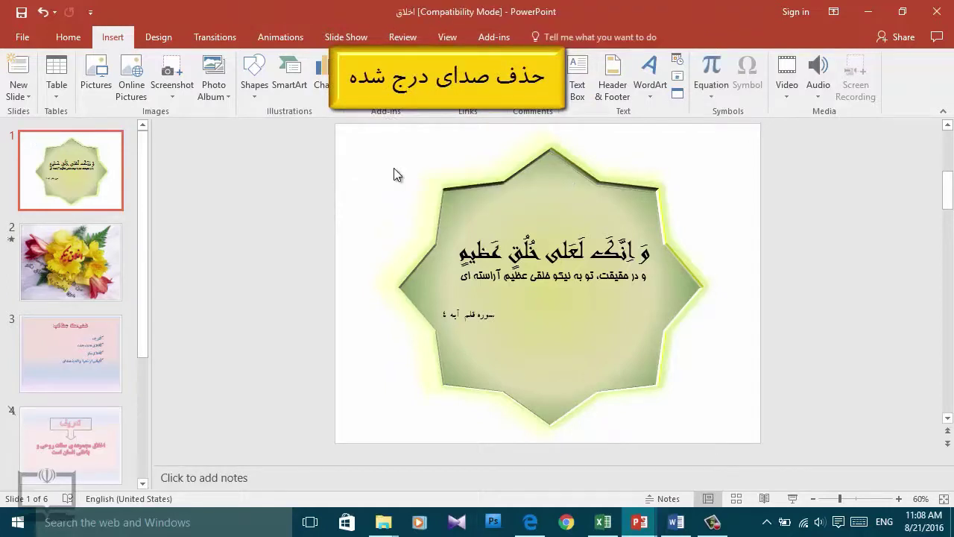
{"action": "left_click", "coordinate": [816, 97]}
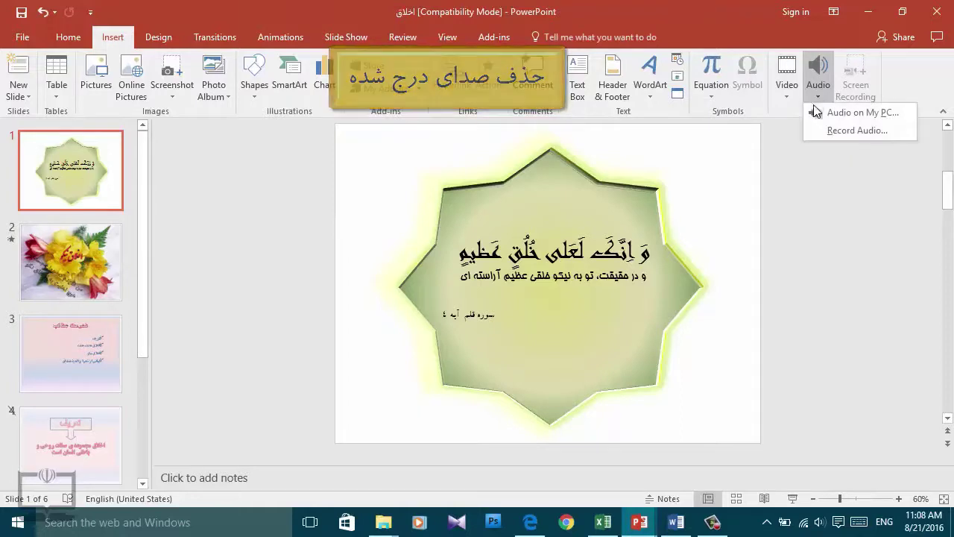
Insert the MP3 file 119 from Local Disk (E:) using Audio on My PC.
{"action": "left_click", "coordinate": [817, 114]}
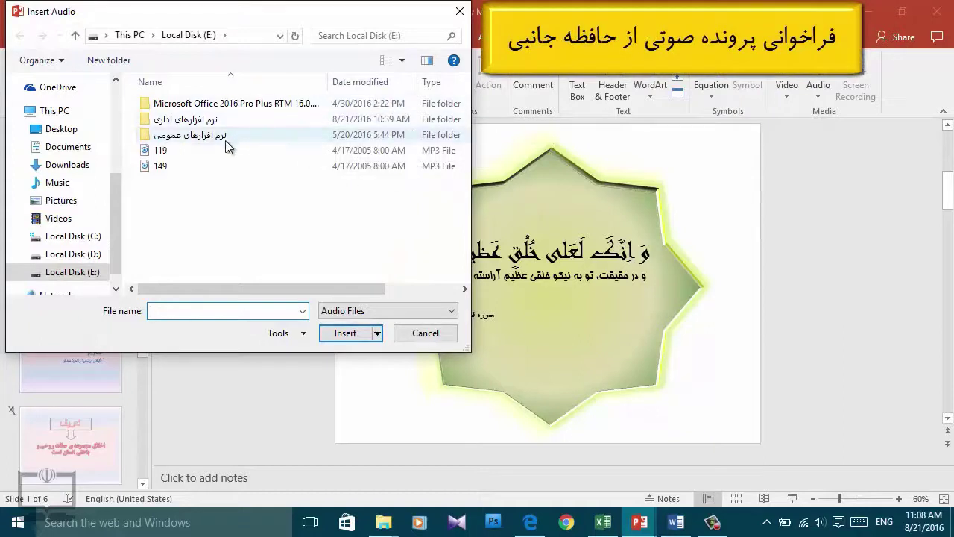
{"action": "mouse_move", "coordinate": [219, 150]}
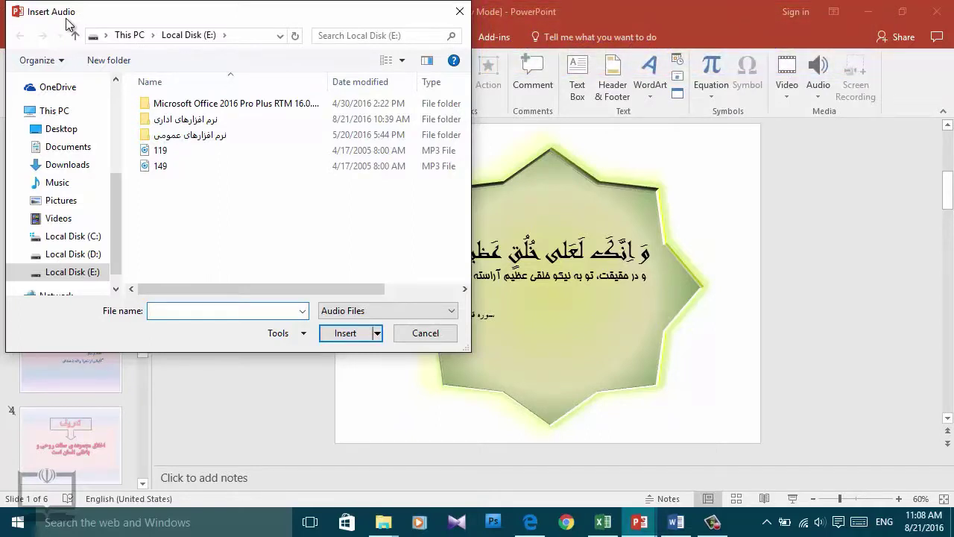
{"action": "left_click", "coordinate": [164, 151]}
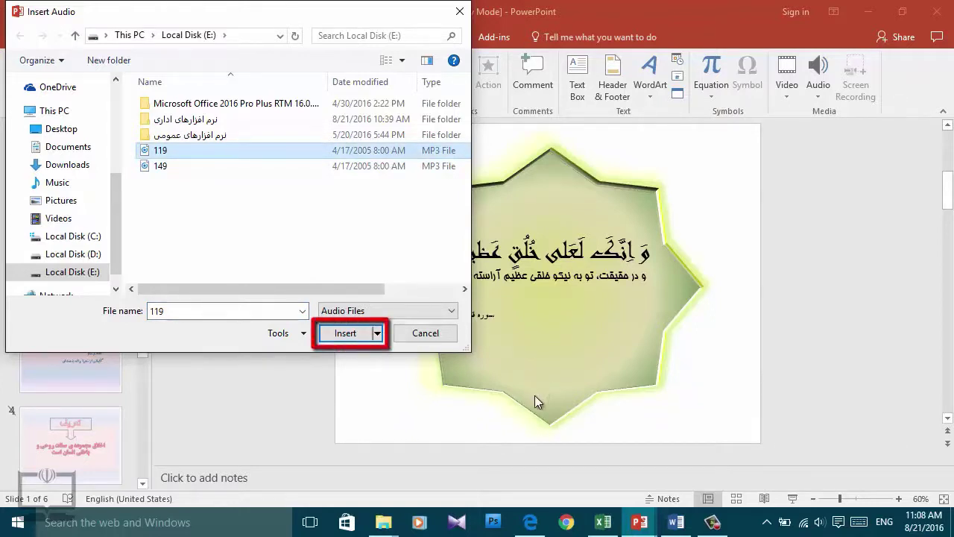
{"action": "left_click", "coordinate": [346, 337]}
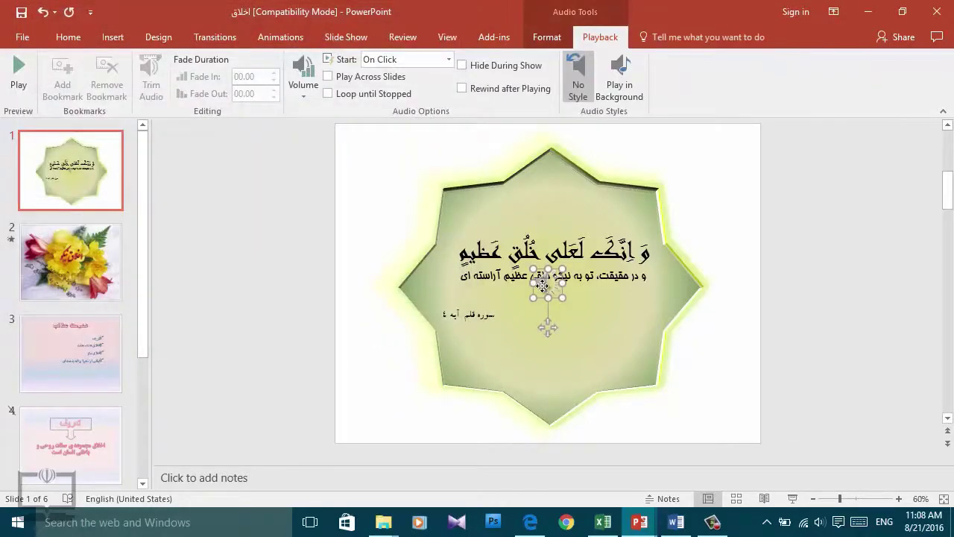
Move the audio icon to the slide's top-left, keep Start On Click, and run the slide show.
{"action": "mouse_move", "coordinate": [549, 319]}
{"action": "left_mouse_down"}
{"action": "mouse_move", "coordinate": [408, 209]}
{"action": "mouse_move", "coordinate": [380, 168]}
{"action": "left_mouse_up"}
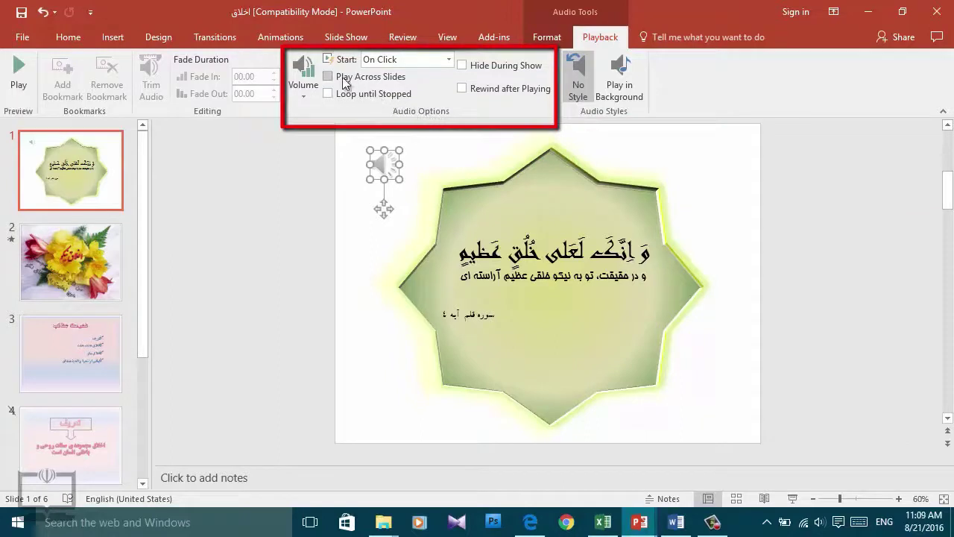
{"action": "left_click", "coordinate": [303, 97]}
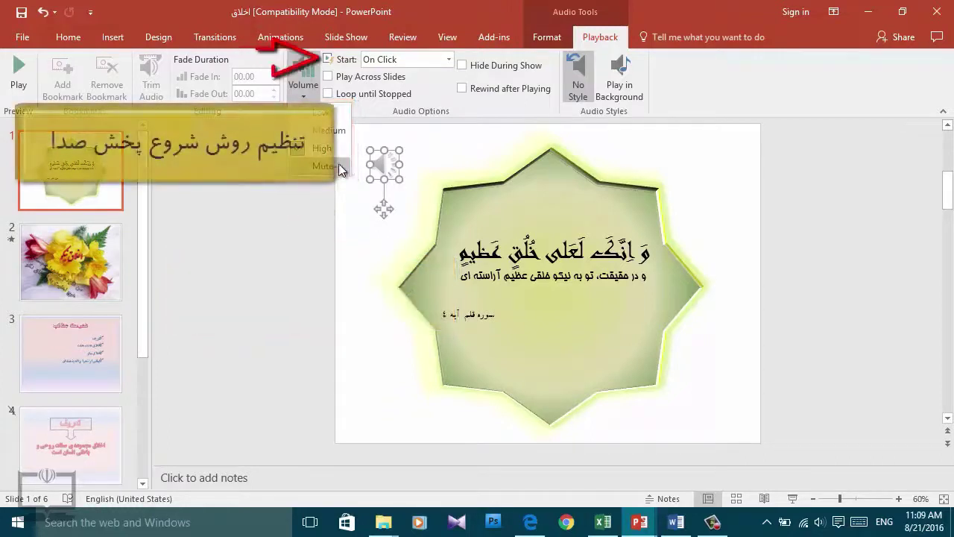
{"action": "left_click", "coordinate": [431, 61]}
{"action": "left_click", "coordinate": [423, 62]}
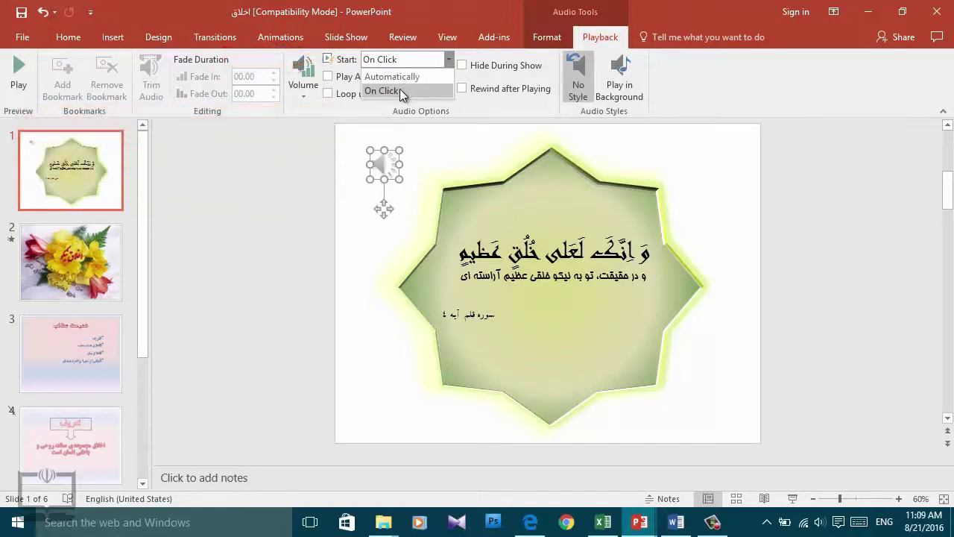
{"action": "left_click", "coordinate": [399, 91]}
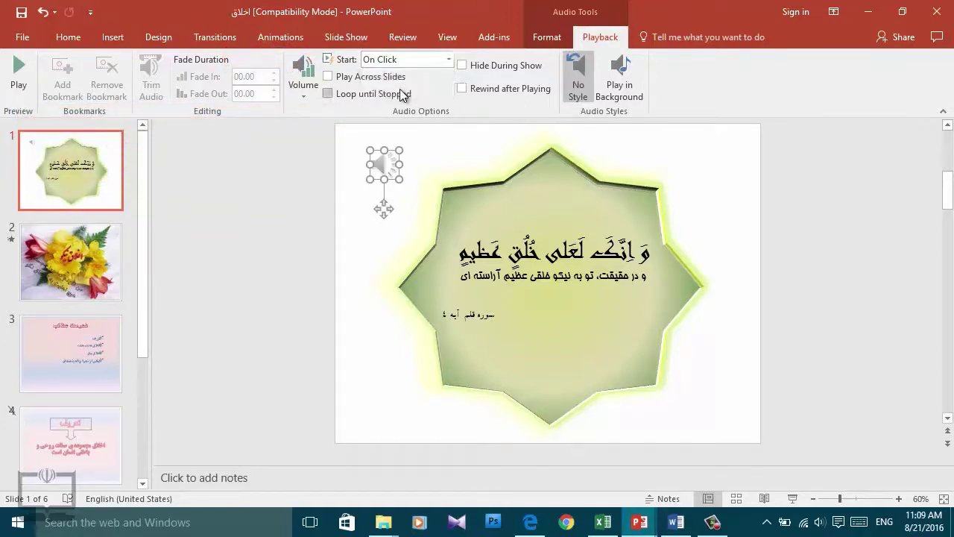
{"action": "left_click", "coordinate": [792, 500]}
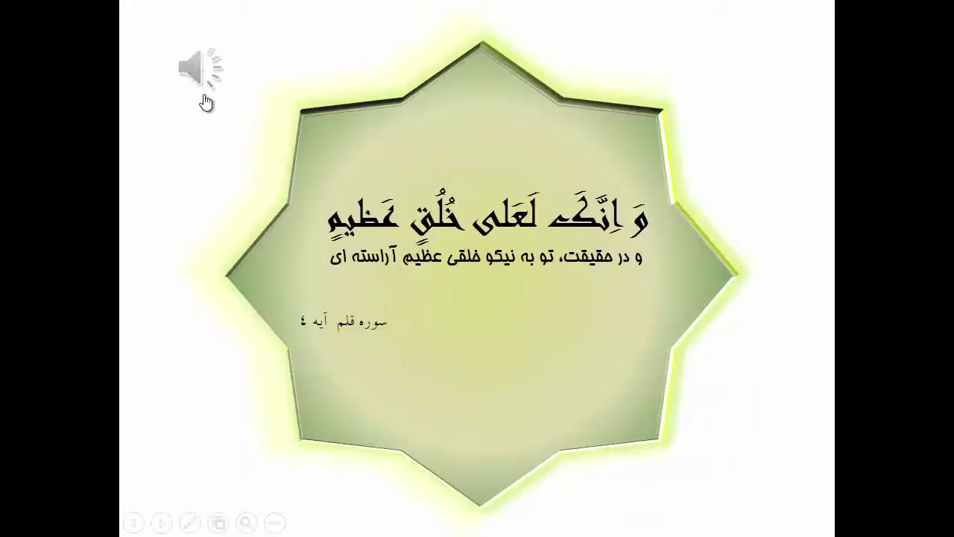
End the slide show and set the audio to start Automatically.
{"action": "right_click", "coordinate": [211, 129]}
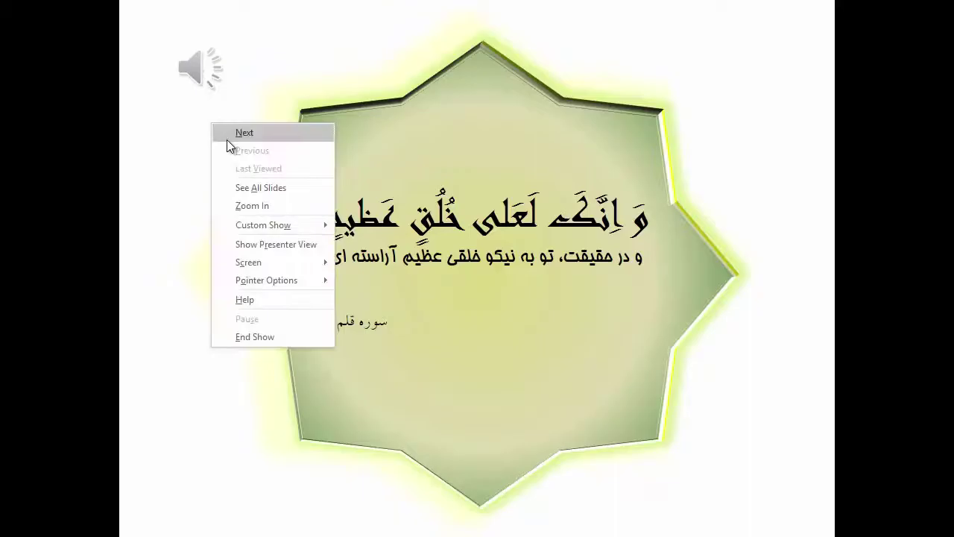
{"action": "left_click", "coordinate": [257, 335]}
{"action": "left_click", "coordinate": [447, 60]}
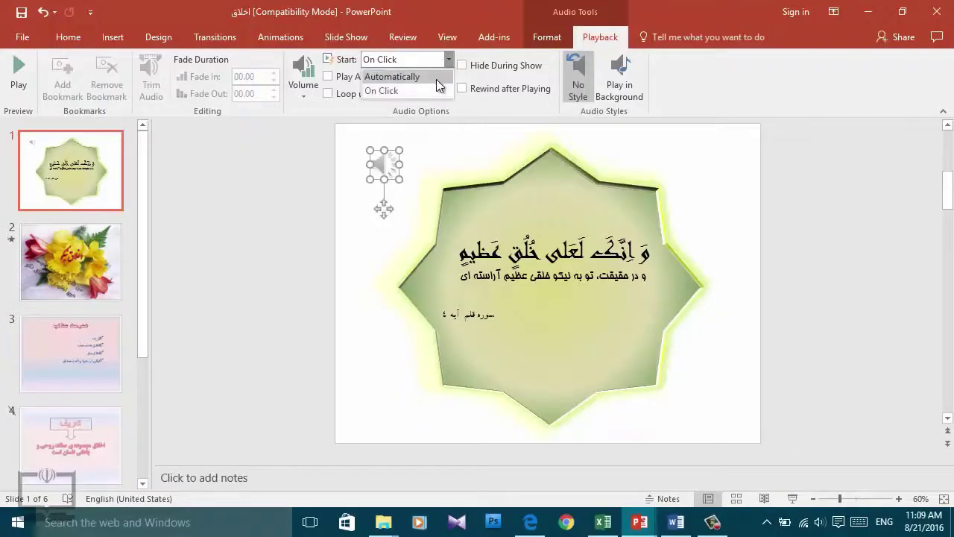
{"action": "left_click", "coordinate": [436, 79]}
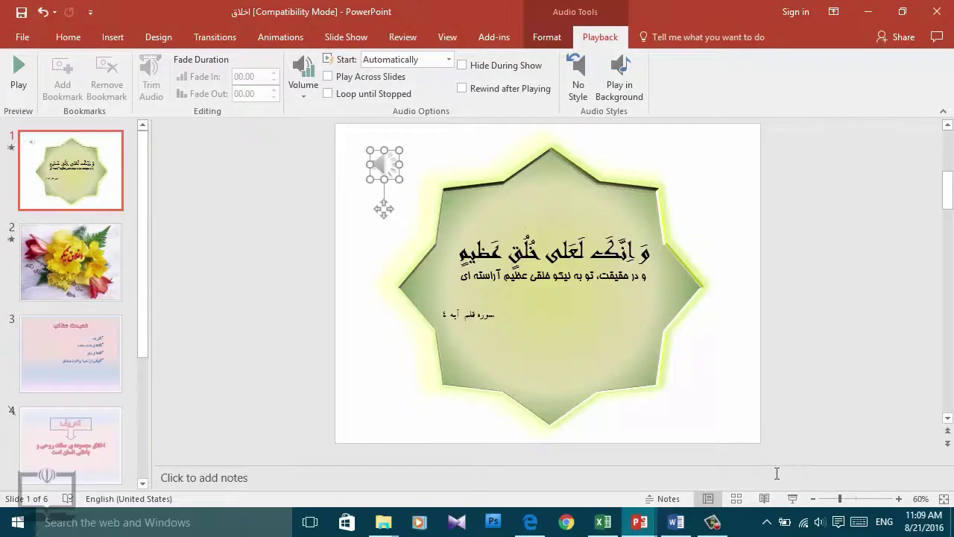
Run the slide show to test automatic playback, then end the show.
{"action": "left_click", "coordinate": [793, 498]}
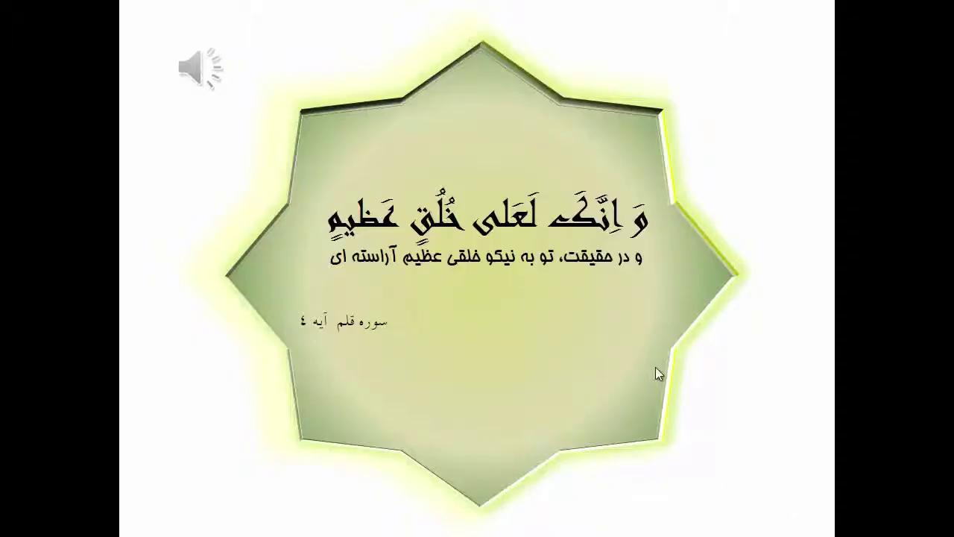
{"action": "right_click", "coordinate": [617, 340]}
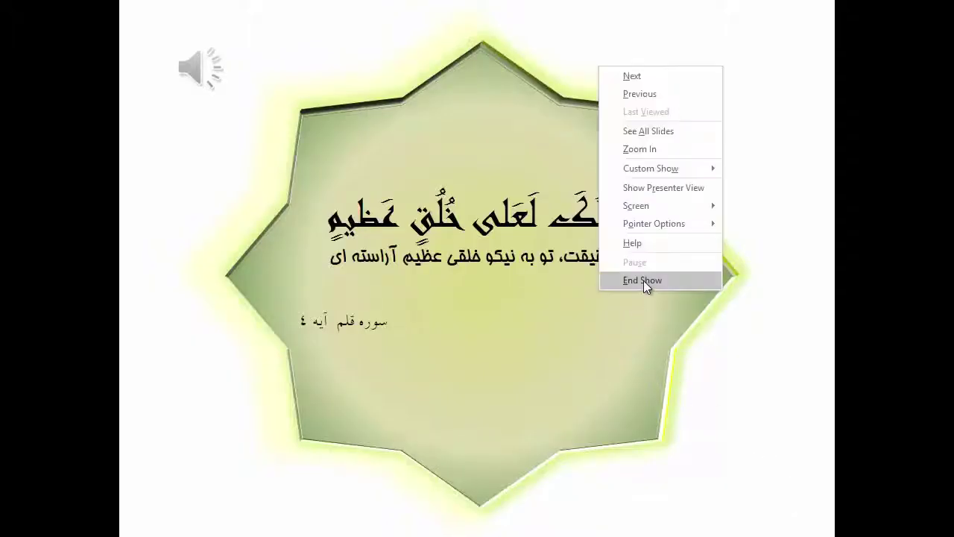
{"action": "left_click", "coordinate": [643, 280]}
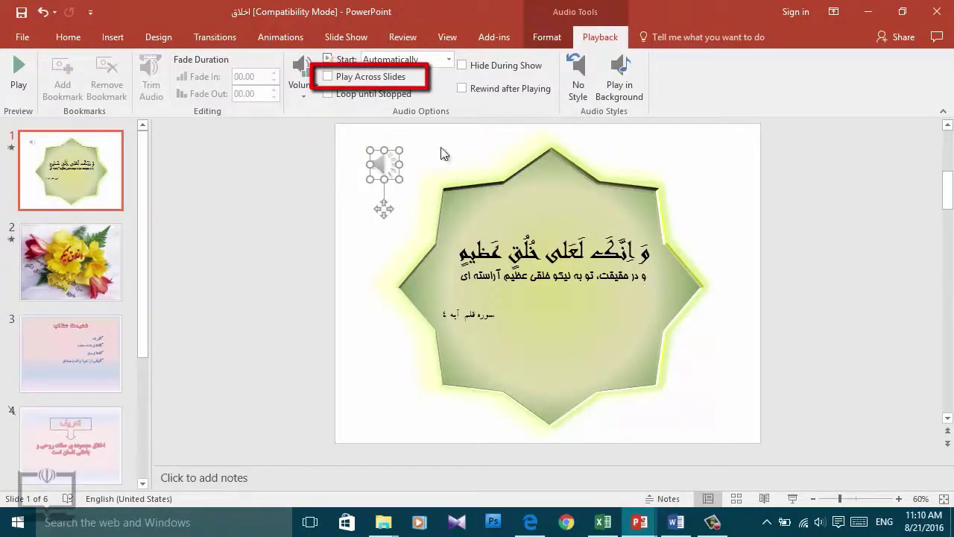
Enable Play Across Slides, test it into slide 2, then enable Rewind after Playing.
{"action": "left_click", "coordinate": [333, 79]}
{"action": "left_click", "coordinate": [792, 497]}
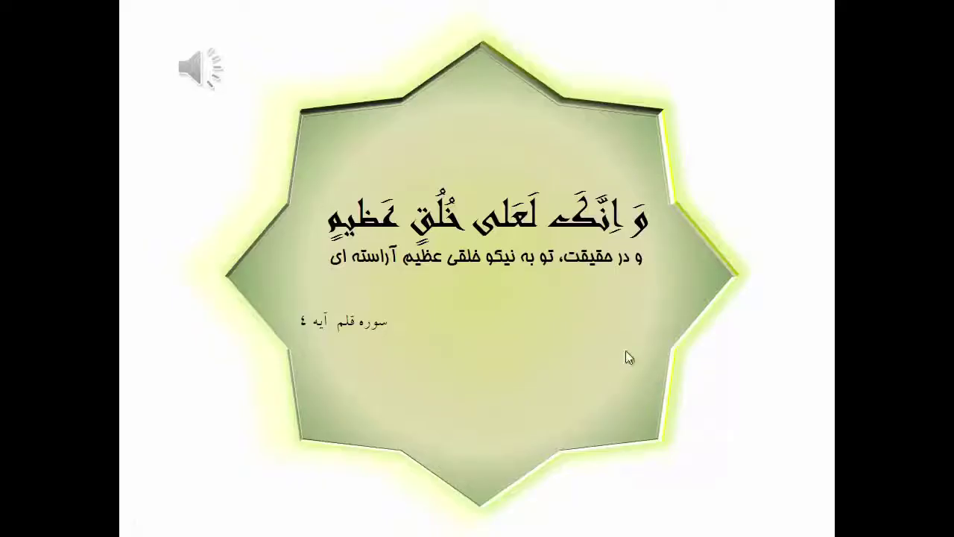
{"action": "left_click", "coordinate": [562, 308]}
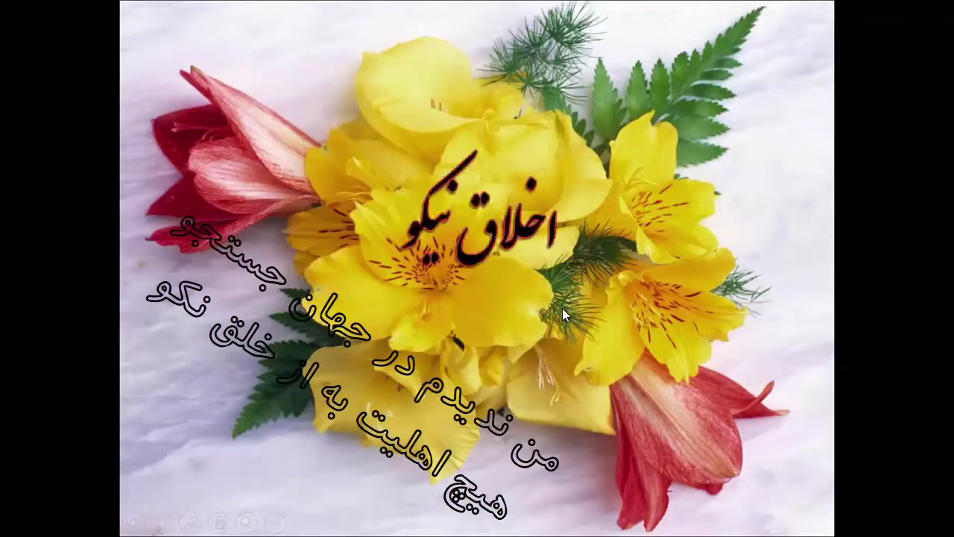
{"action": "key", "text": "Escape"}
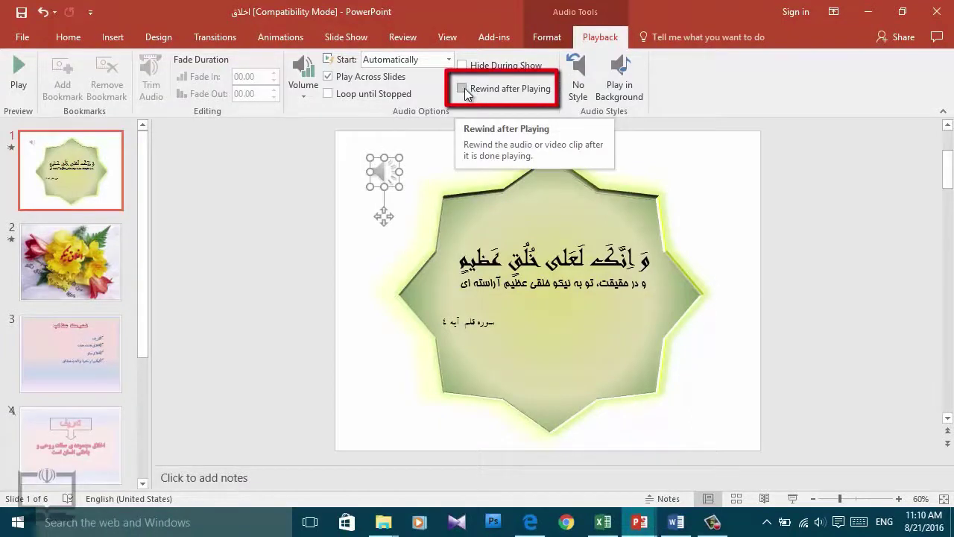
{"action": "left_click", "coordinate": [463, 88]}
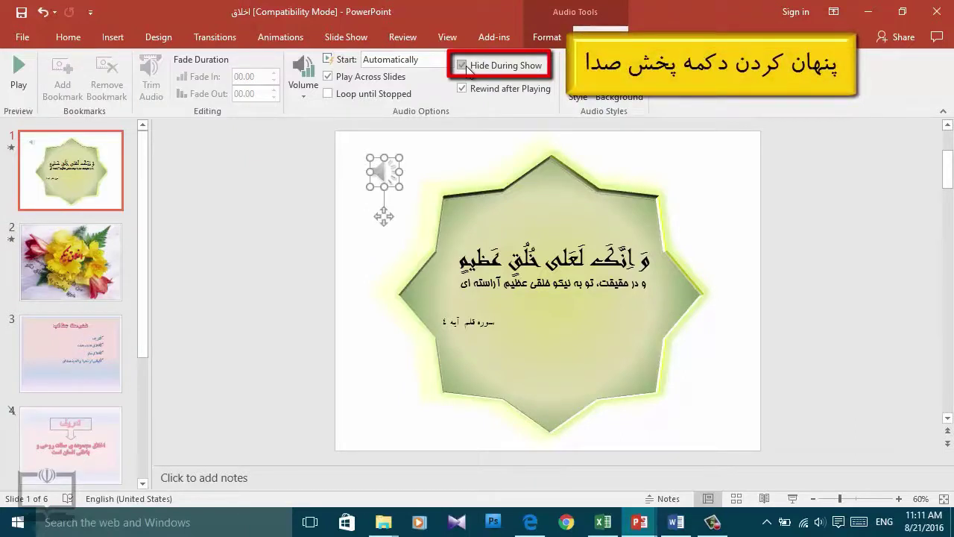
{"action": "left_click", "coordinate": [792, 497]}
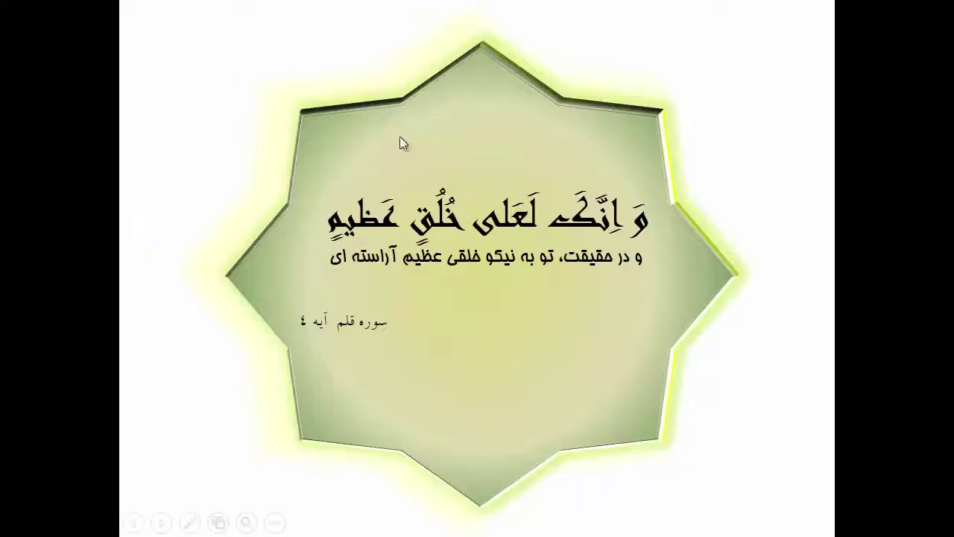
{"action": "right_click", "coordinate": [276, 95]}
{"action": "left_click", "coordinate": [334, 308]}
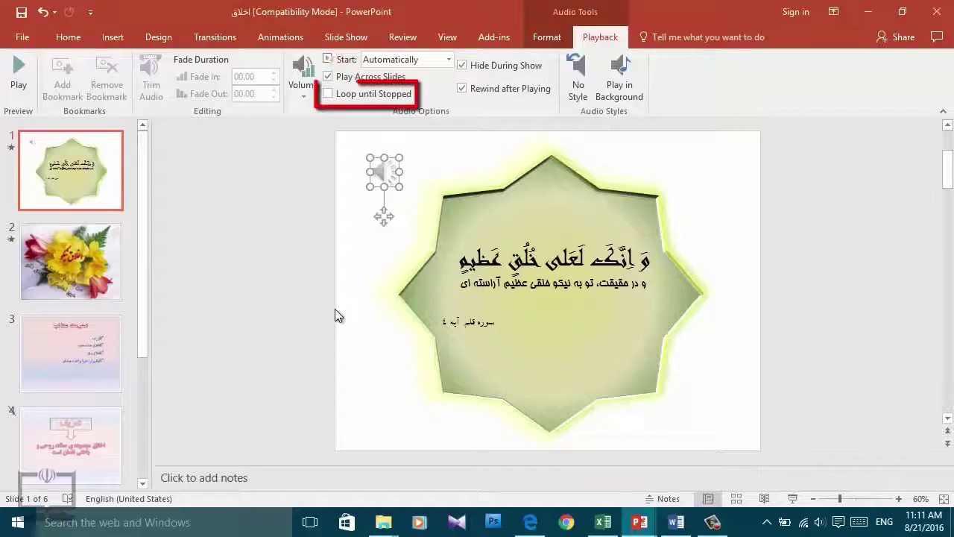
Tick Loop until Stopped, then apply the No Style audio preset.
{"action": "left_click", "coordinate": [326, 95]}
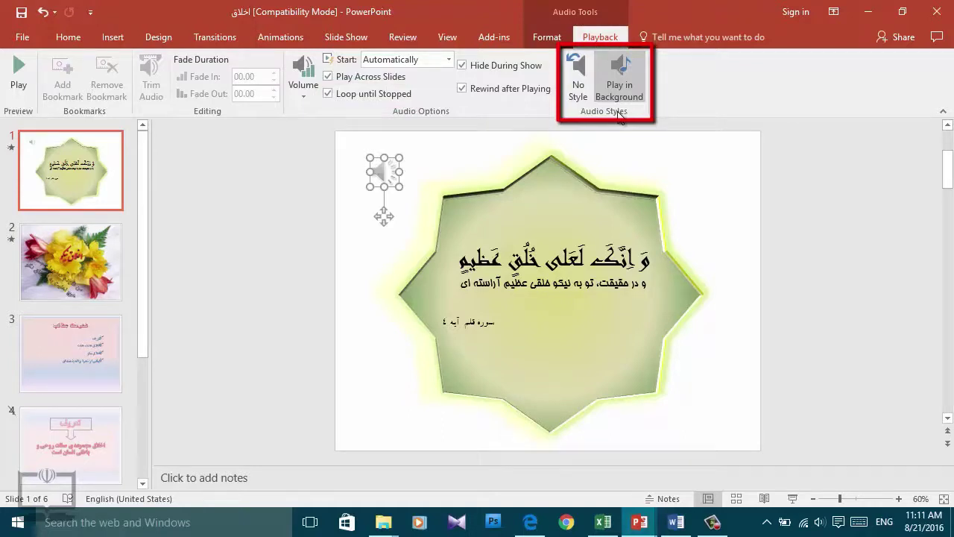
{"action": "left_click", "coordinate": [570, 73]}
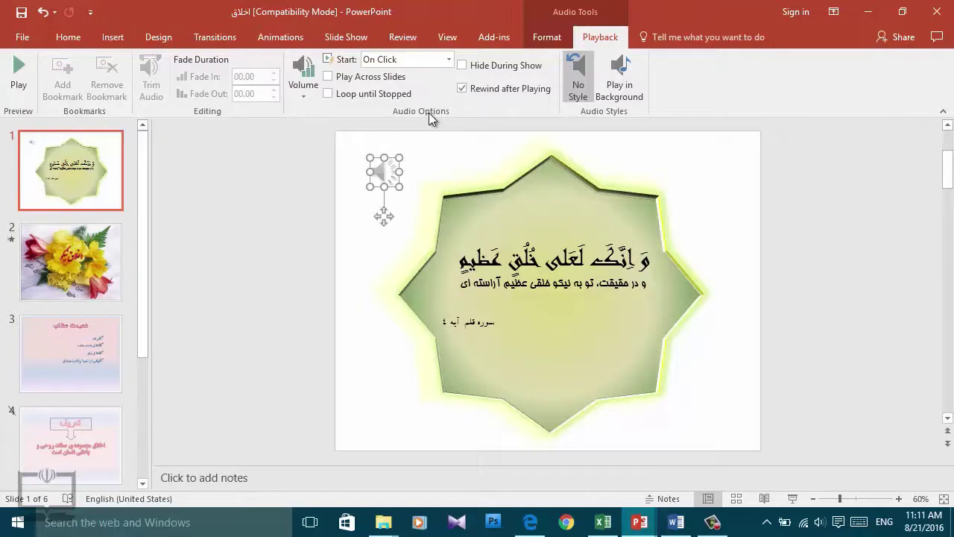
Apply the Play in Background audio style to the 119 clip.
{"action": "left_click", "coordinate": [607, 92]}
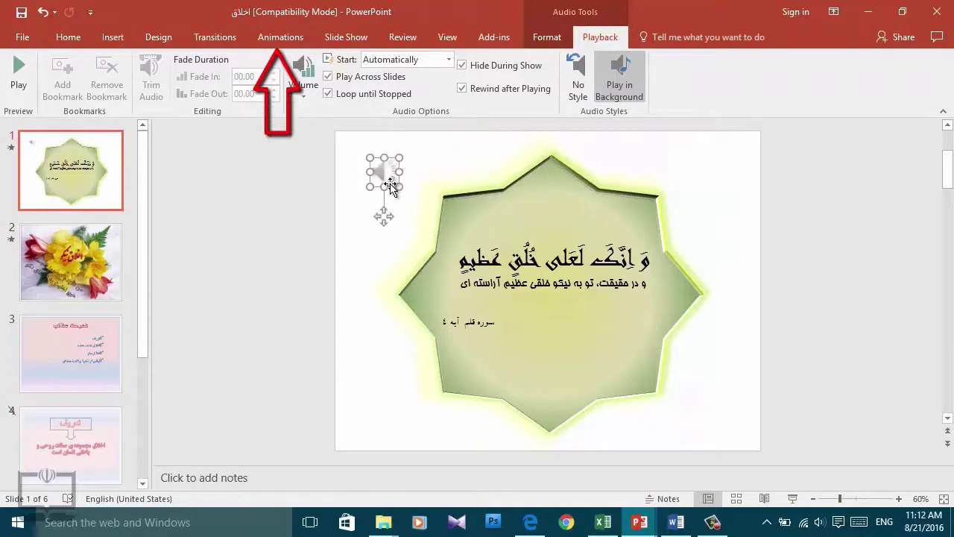
Open Effect Options for audio 119 from the Animation Pane's item dropdown.
{"action": "left_click", "coordinate": [296, 39]}
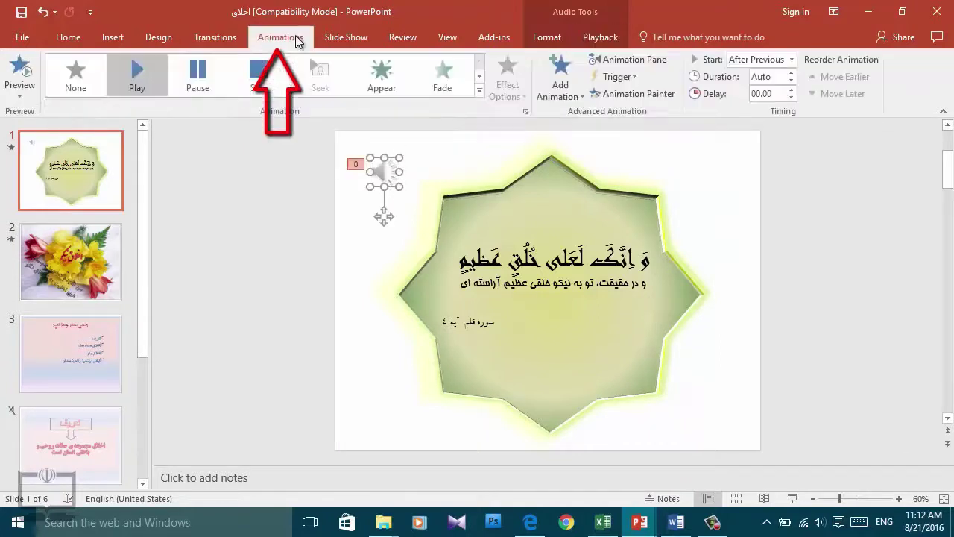
{"action": "left_click", "coordinate": [621, 62]}
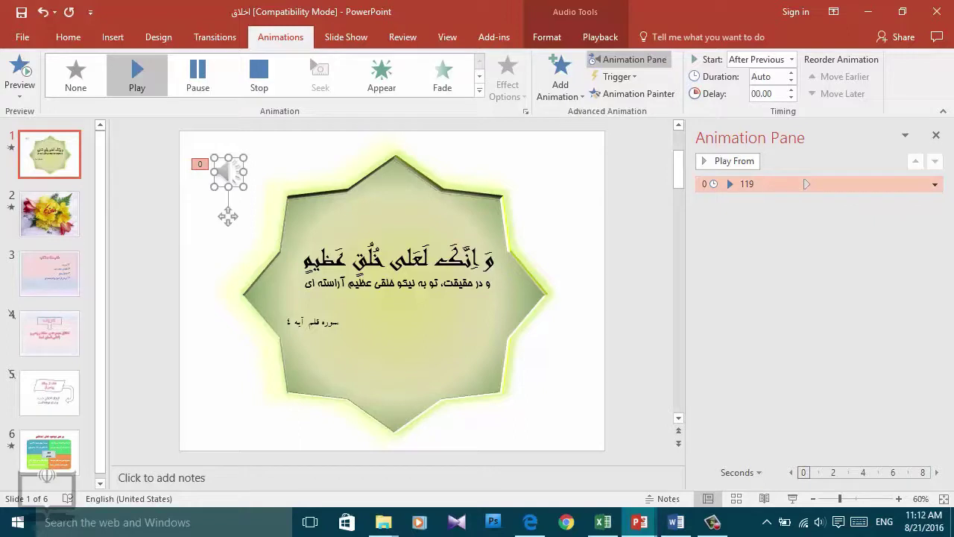
{"action": "left_click", "coordinate": [935, 185]}
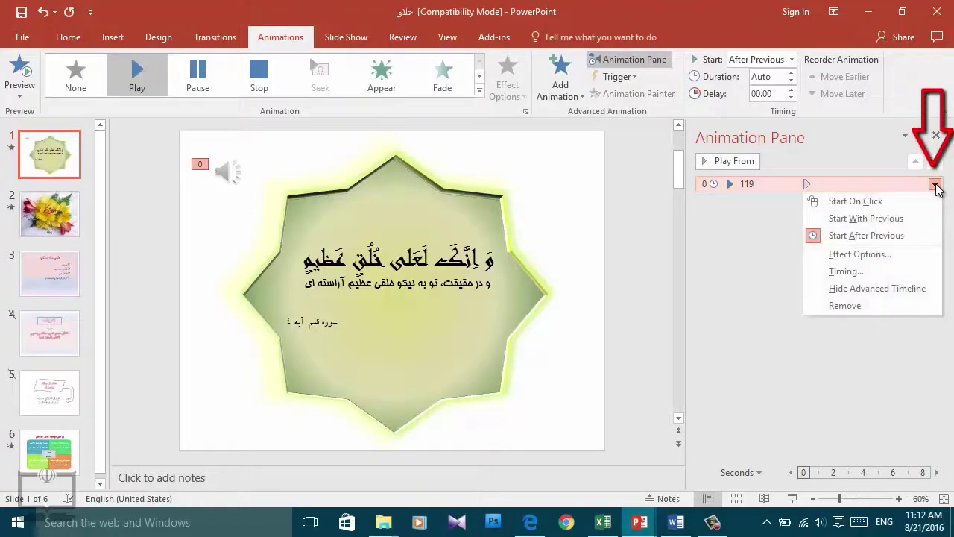
{"action": "left_click", "coordinate": [856, 258]}
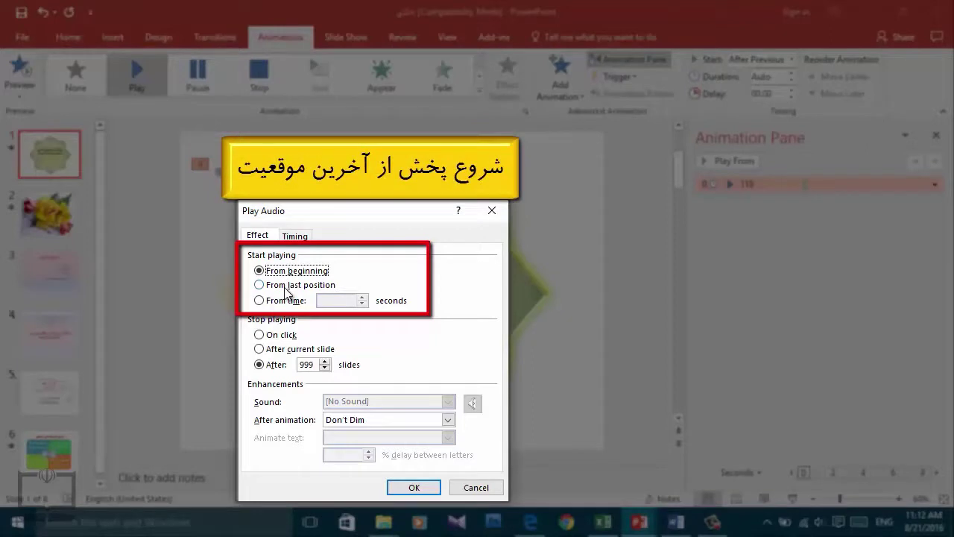
Set audio 119 to start from 00:22 and stop playing after 3 slides.
{"action": "left_click", "coordinate": [288, 291]}
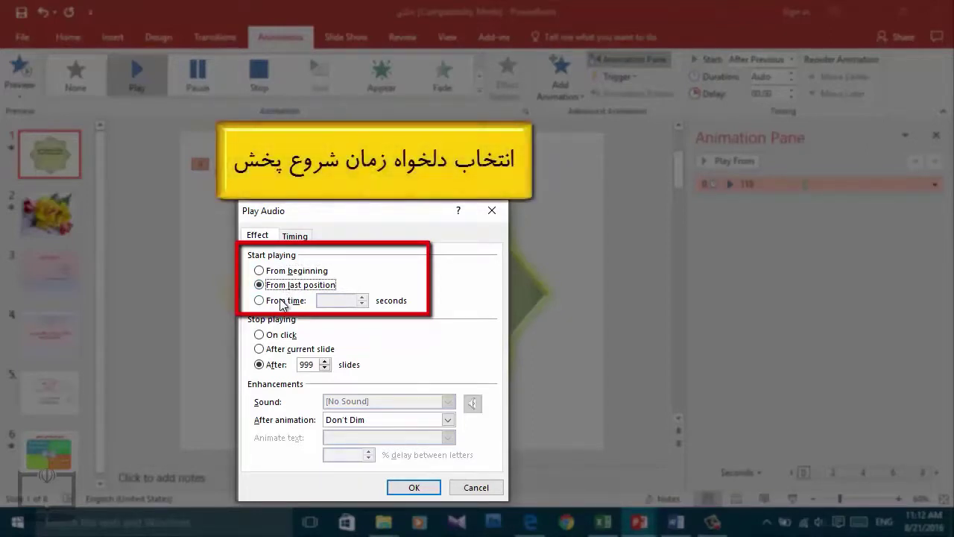
{"action": "left_click", "coordinate": [282, 302]}
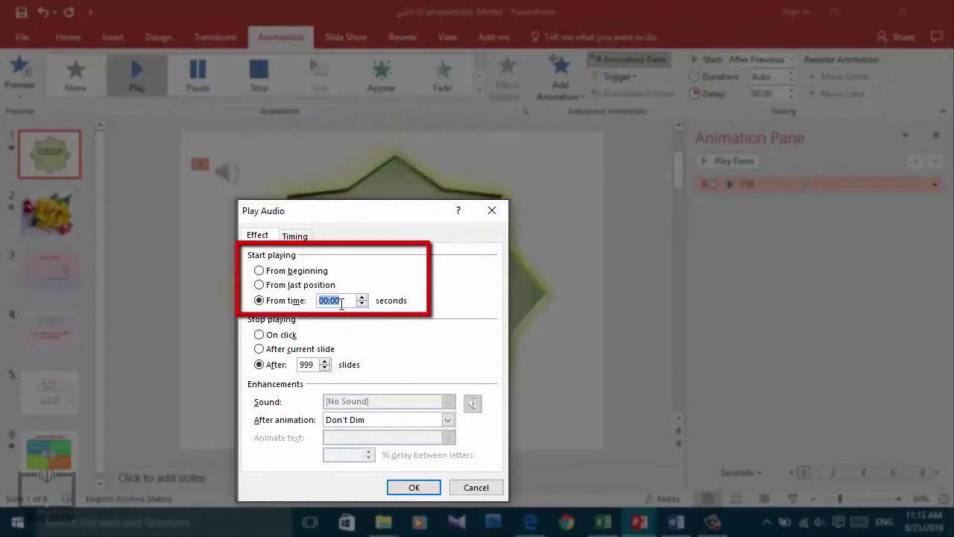
{"action": "type", "text": "22"}
{"action": "key", "text": "shift+Tab"}
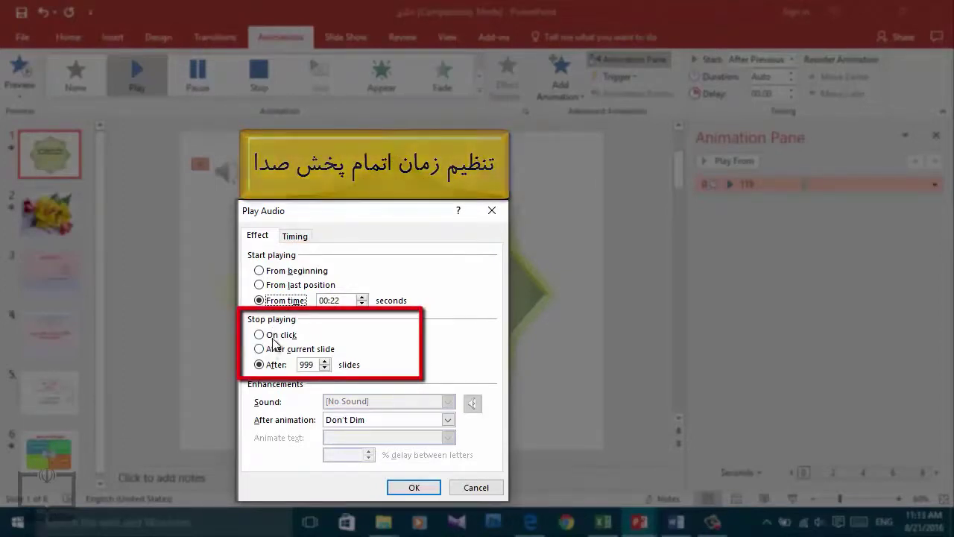
{"action": "left_click", "coordinate": [273, 339]}
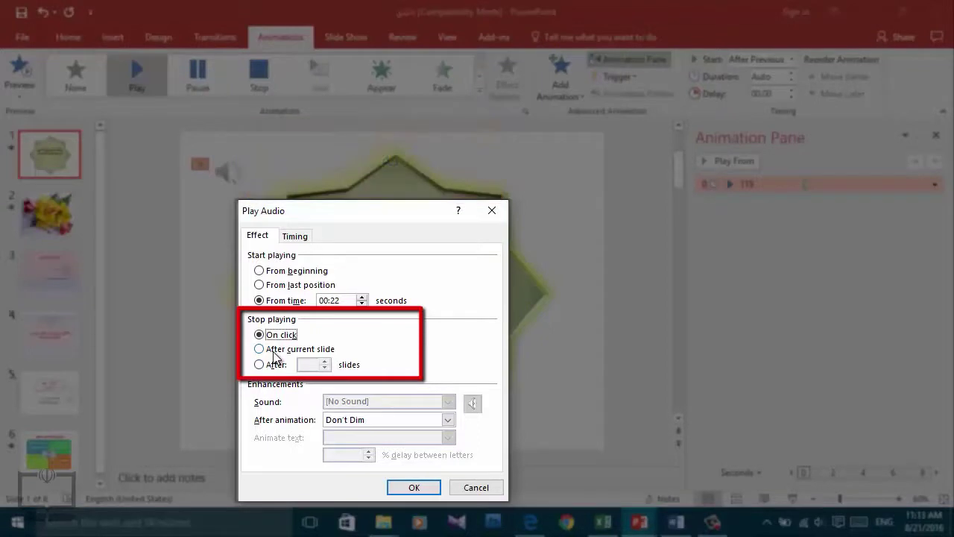
{"action": "left_click", "coordinate": [274, 352]}
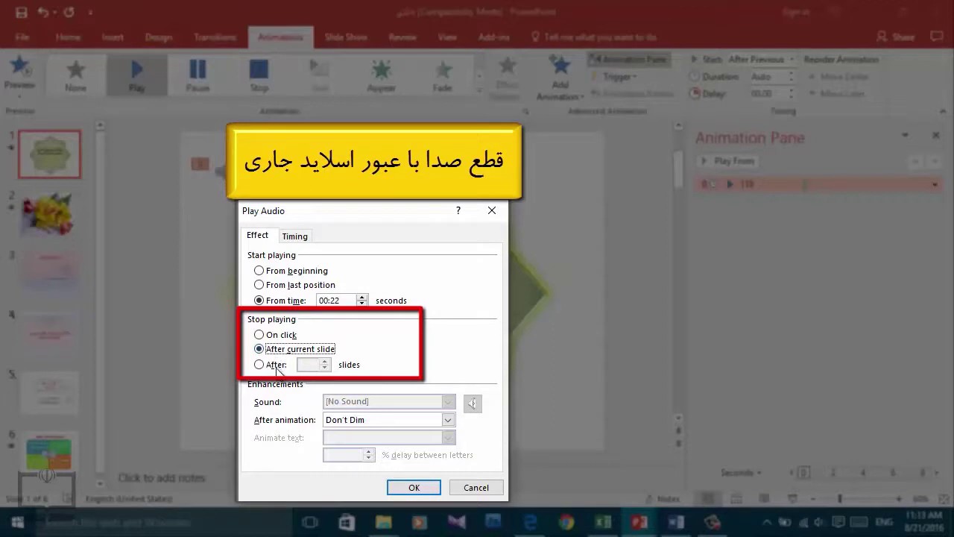
{"action": "left_click", "coordinate": [276, 365]}
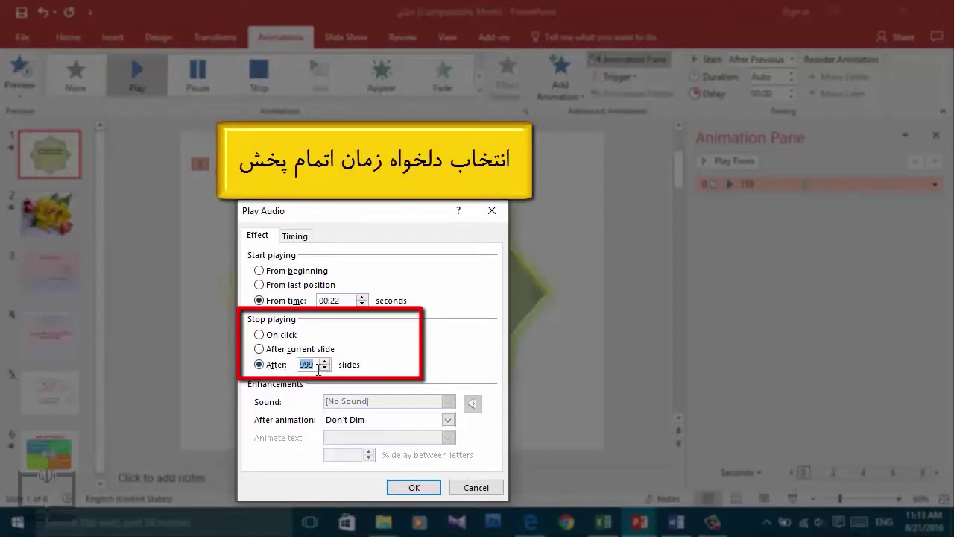
{"action": "type", "text": "3"}
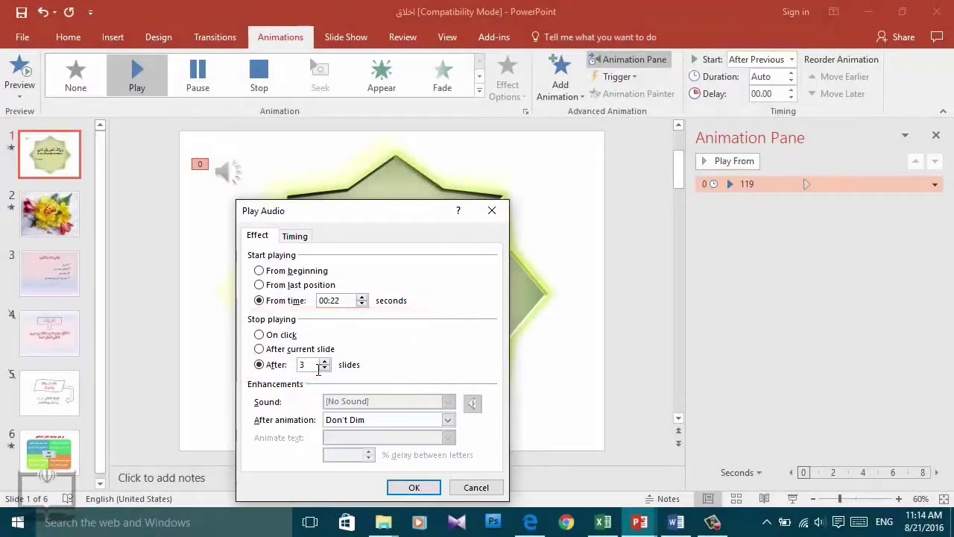
Discard the Play Audio changes, review the speaker's playback options, and reopen audio 119's Effect Options.
{"action": "left_click", "coordinate": [491, 210]}
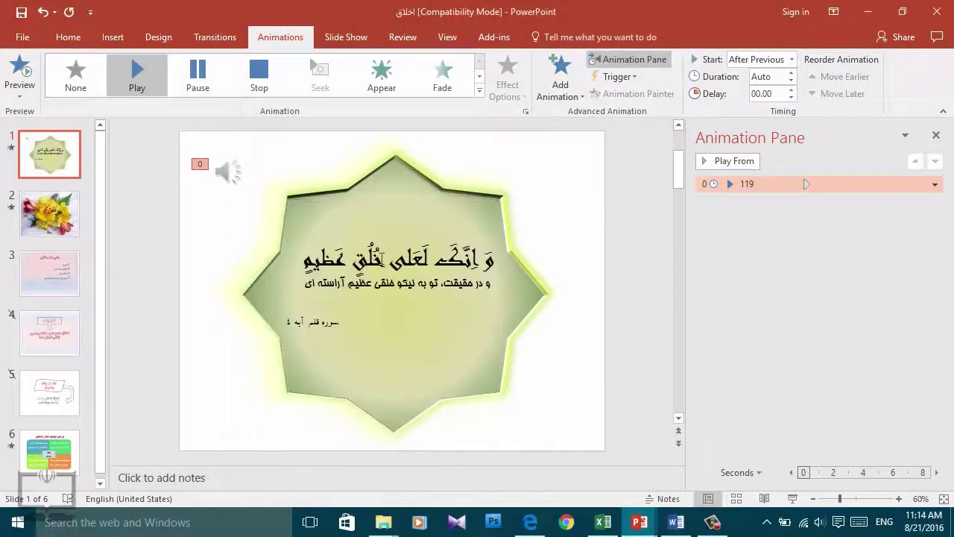
{"action": "left_click", "coordinate": [231, 171]}
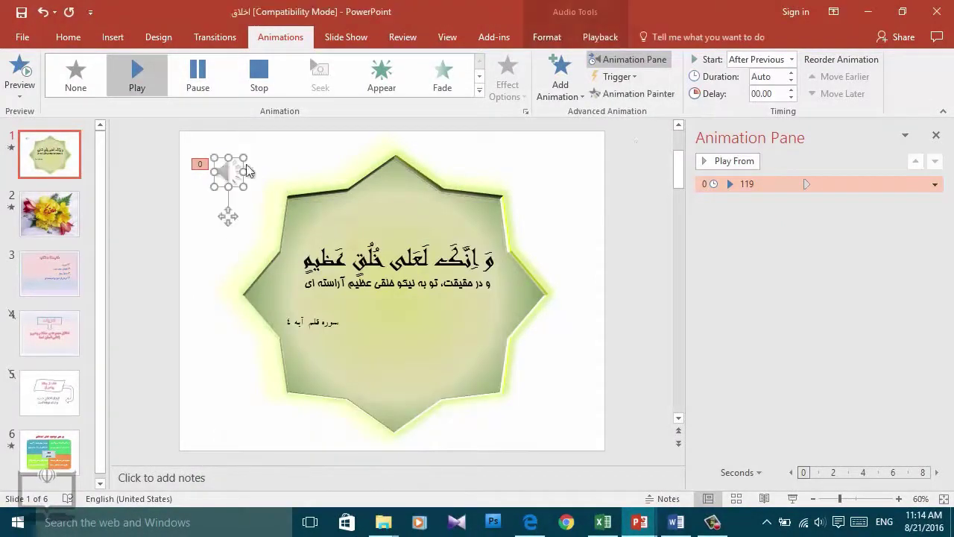
{"action": "left_click", "coordinate": [594, 39]}
{"action": "left_click", "coordinate": [617, 78]}
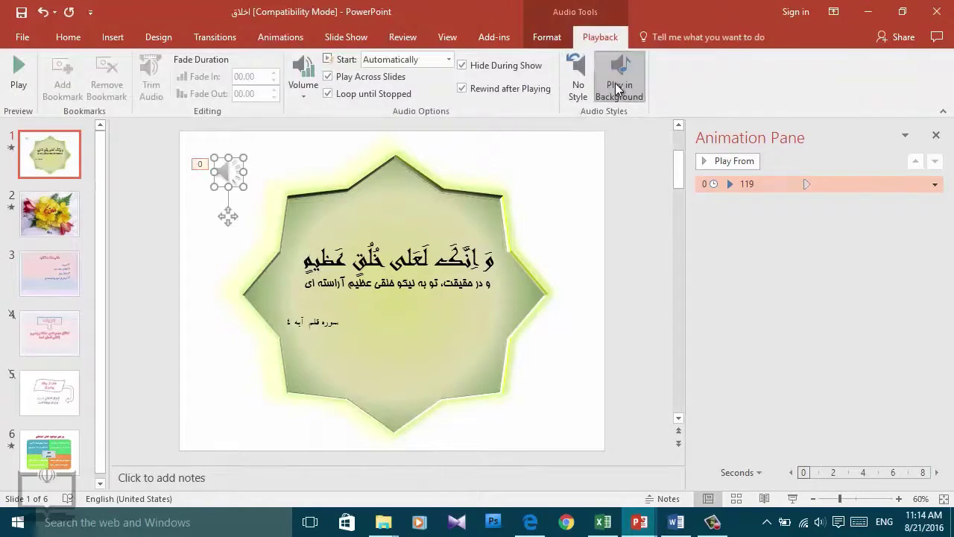
{"action": "left_click", "coordinate": [935, 185]}
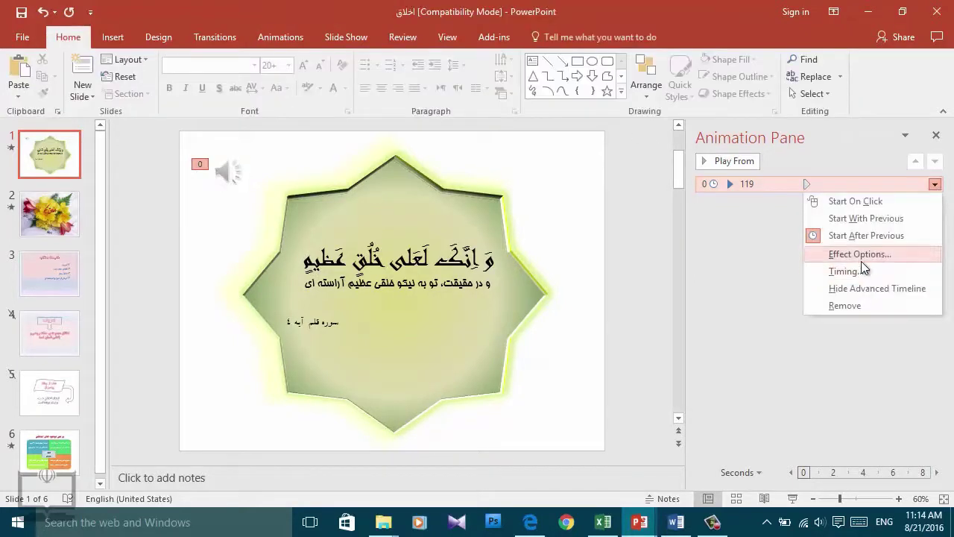
{"action": "left_click", "coordinate": [860, 260]}
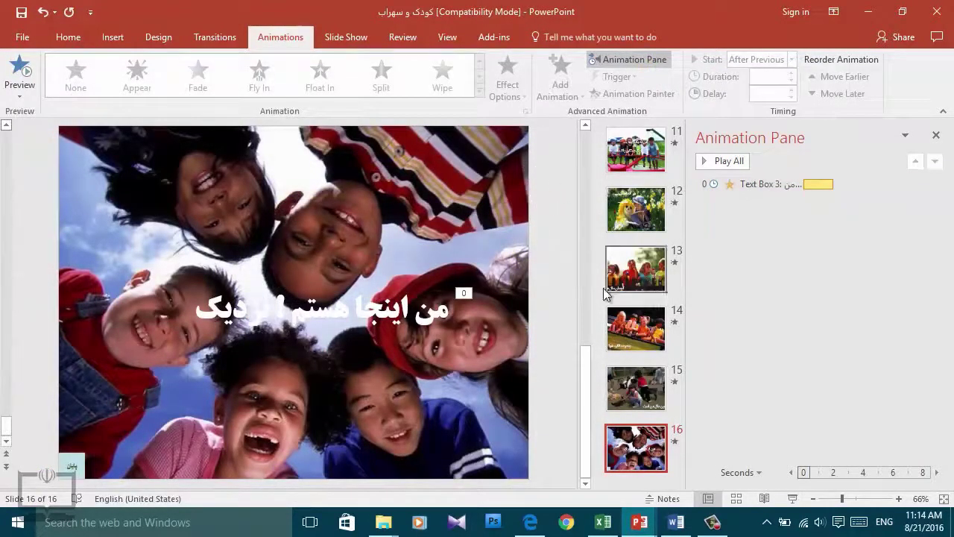
On slide 1, set the 119.MP3 speaker icon to Play in Background.
{"action": "left_click_drag", "start_coordinate": [587, 358], "coordinate": [594, 131]}
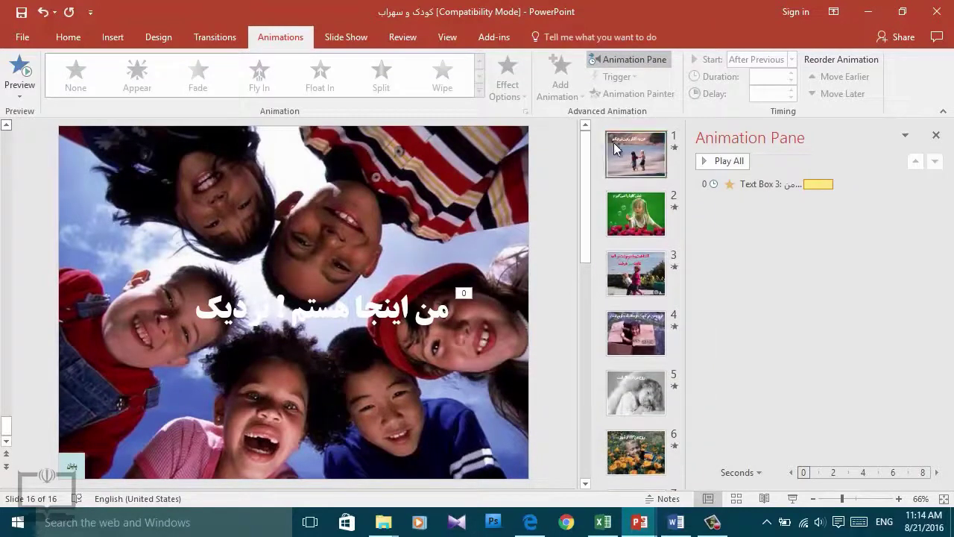
{"action": "left_click", "coordinate": [635, 153]}
{"action": "left_click", "coordinate": [88, 158]}
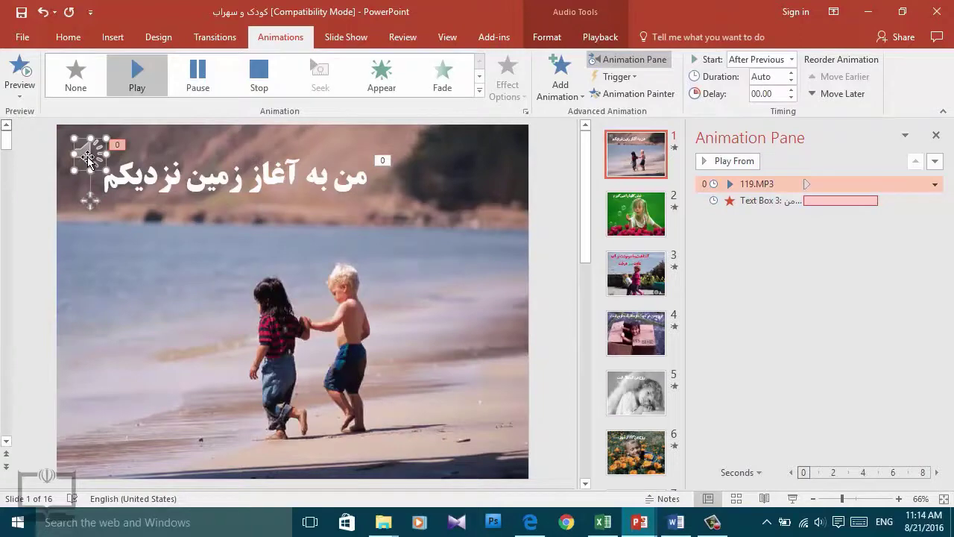
{"action": "left_click", "coordinate": [601, 39]}
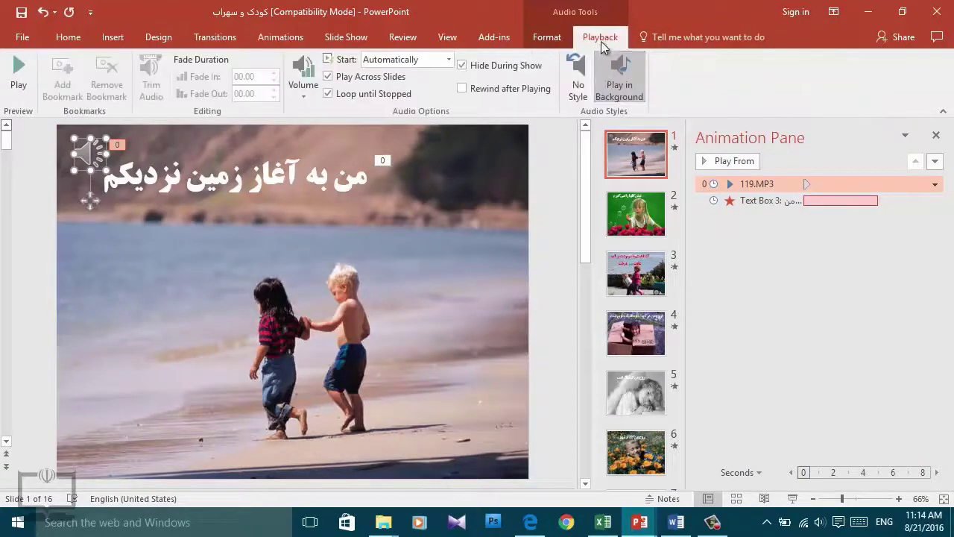
{"action": "left_click", "coordinate": [608, 89]}
Run the 'کودک و سهراب' slide show from slide 1 to hear the background audio.
{"action": "left_click", "coordinate": [792, 499]}
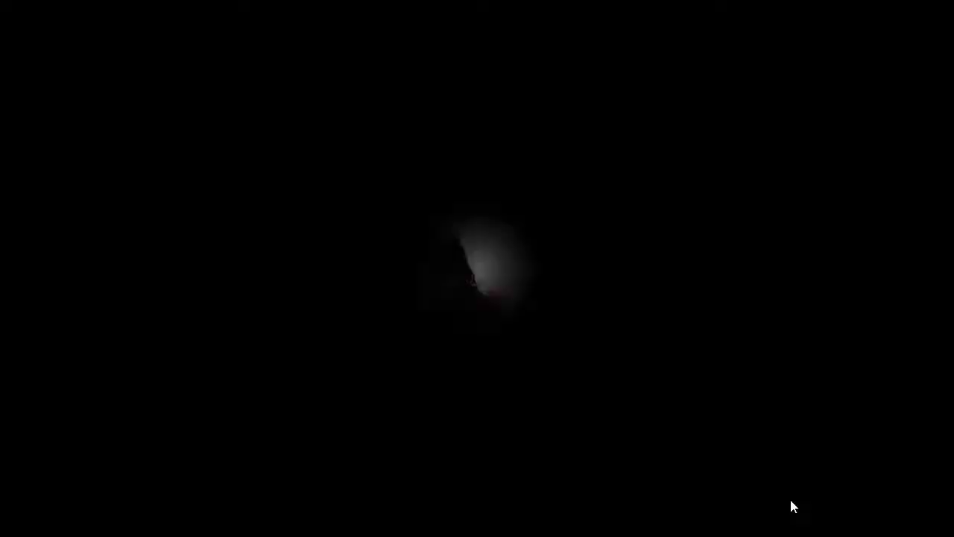